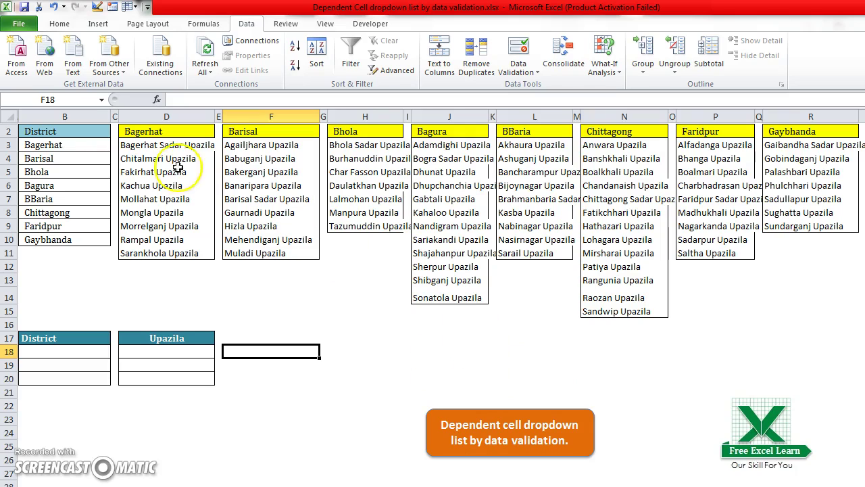
- Match the row-2 district headers Bagerhat, Barisal and Bhola to their District list entries
click(146, 132)
drag(210, 133, 801, 128)
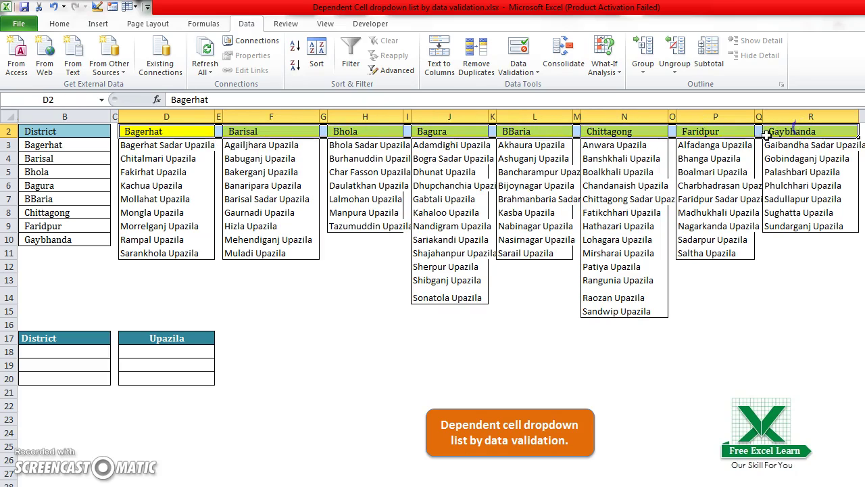
click(160, 129)
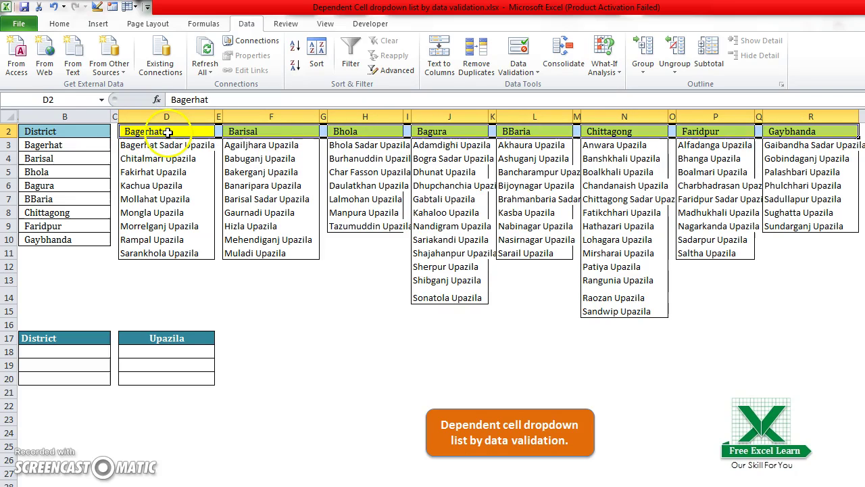
click(168, 131)
click(68, 146)
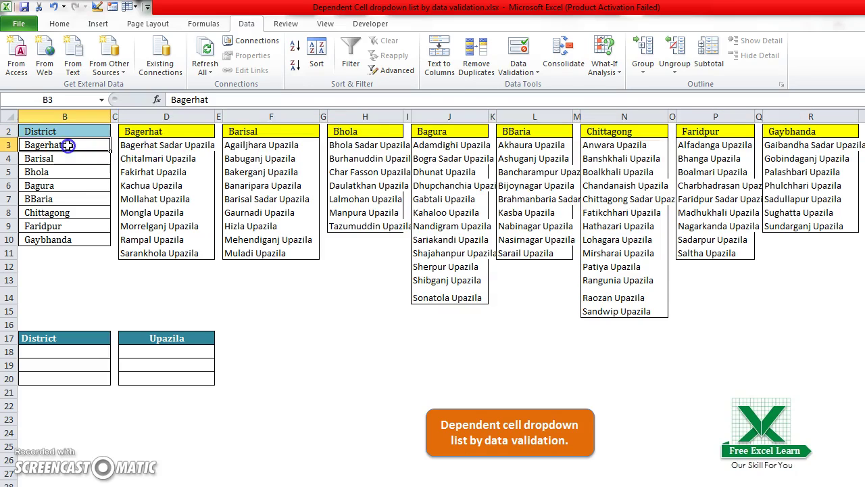
click(63, 157)
click(72, 145)
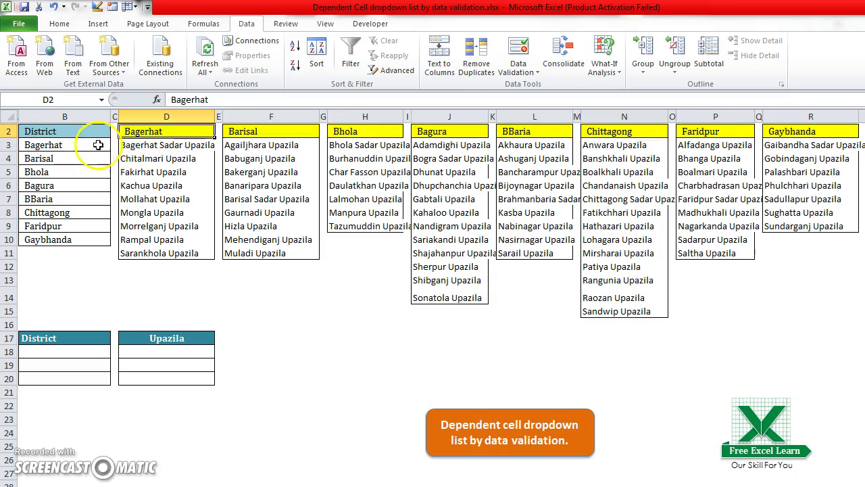
click(233, 132)
click(78, 160)
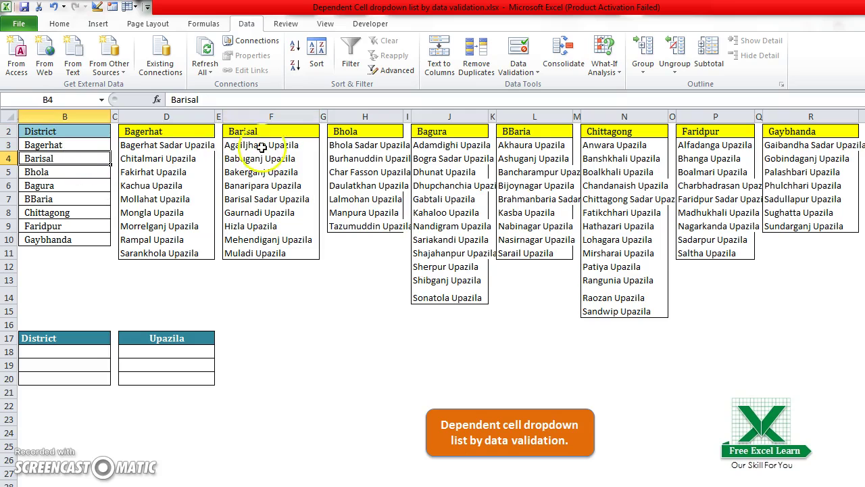
click(365, 133)
click(50, 171)
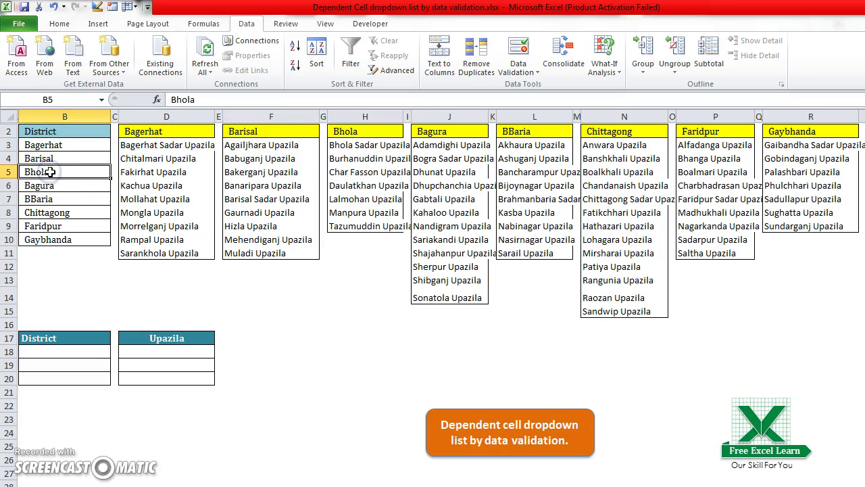
click(170, 132)
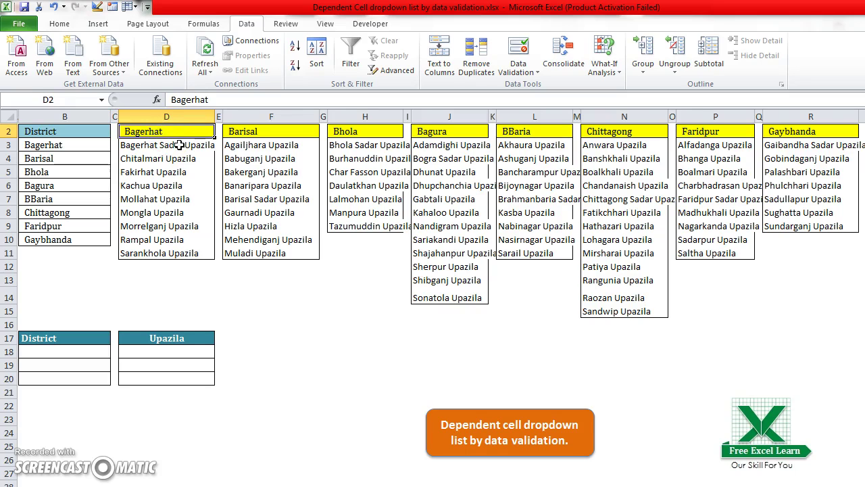
- Show the range names of the Bagerhat, Barisal, Bhola and Bagura upazila lists and District
drag(179, 145, 176, 252)
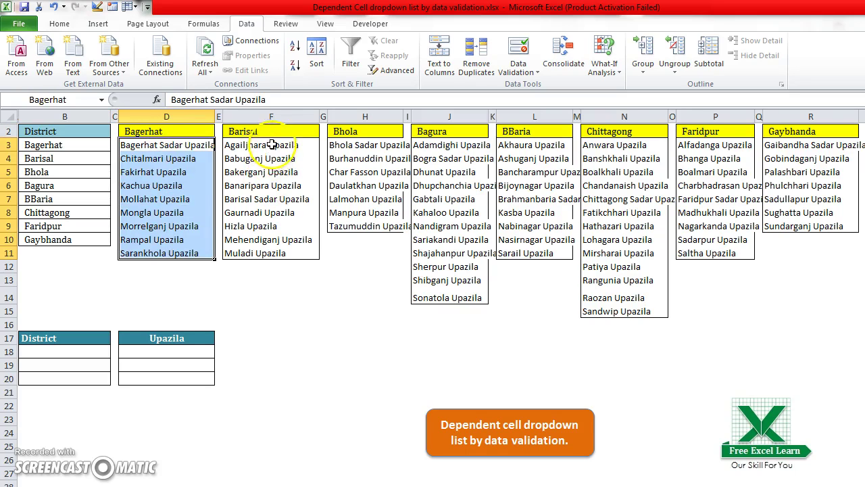
drag(271, 144, 274, 255)
drag(368, 146, 369, 227)
drag(443, 145, 440, 297)
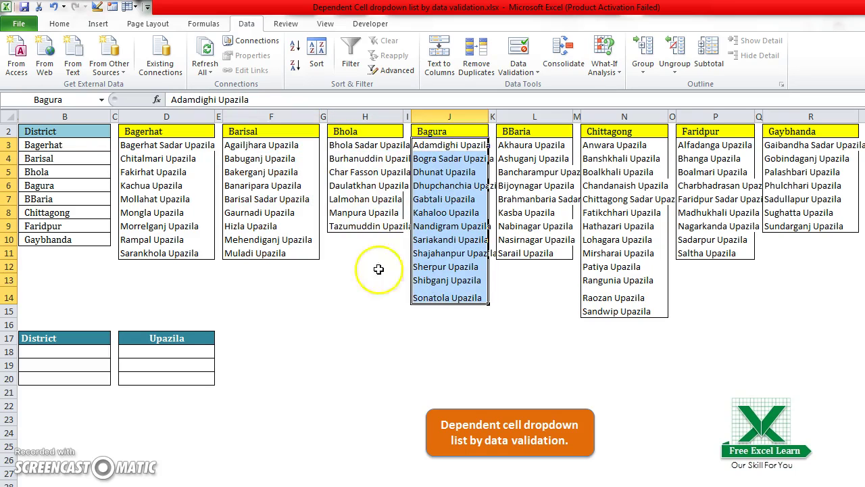
click(168, 184)
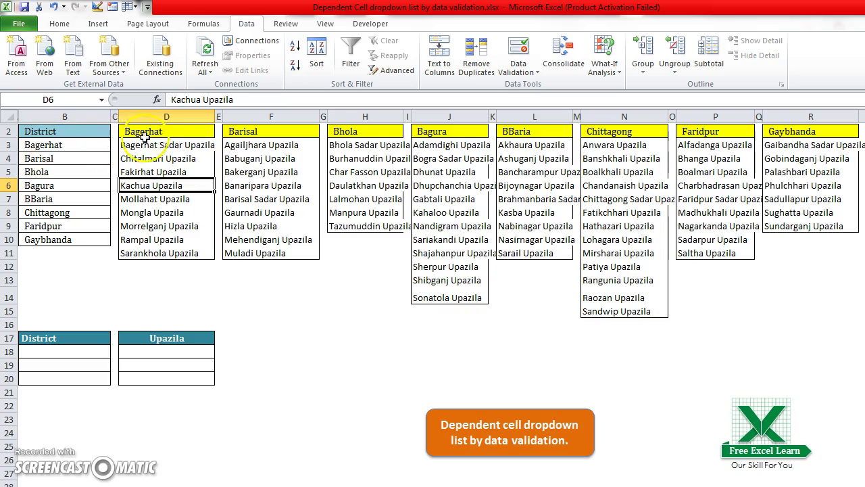
mouse_move(156, 145)
mouse_down()
mouse_move(169, 159)
mouse_move(172, 248)
mouse_up()
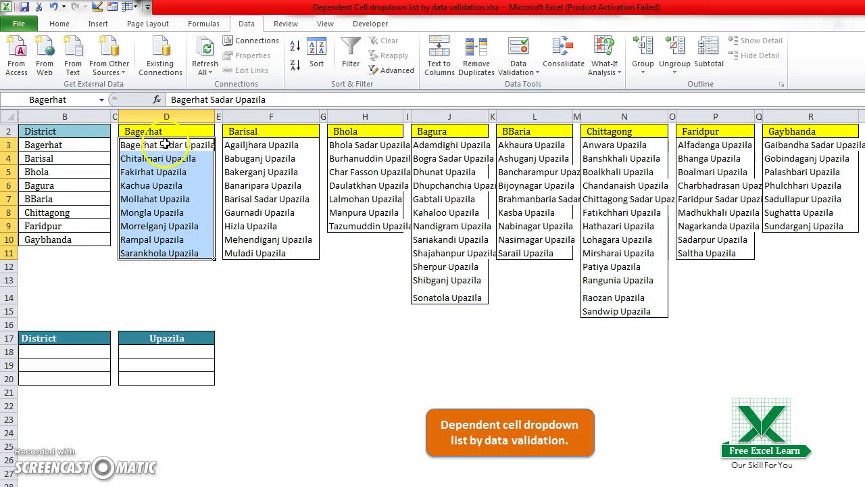
mouse_move(164, 146)
mouse_down()
mouse_move(170, 225)
mouse_move(161, 249)
mouse_up()
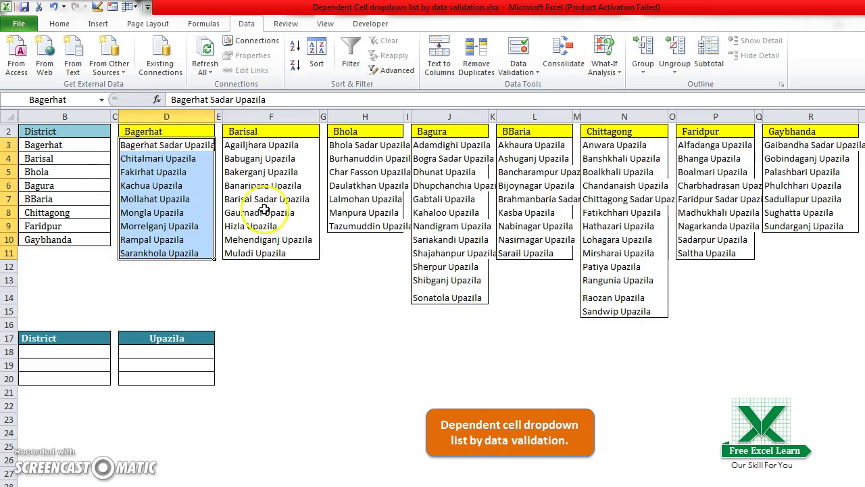
mouse_move(251, 145)
mouse_down()
mouse_move(286, 170)
mouse_move(274, 254)
mouse_up()
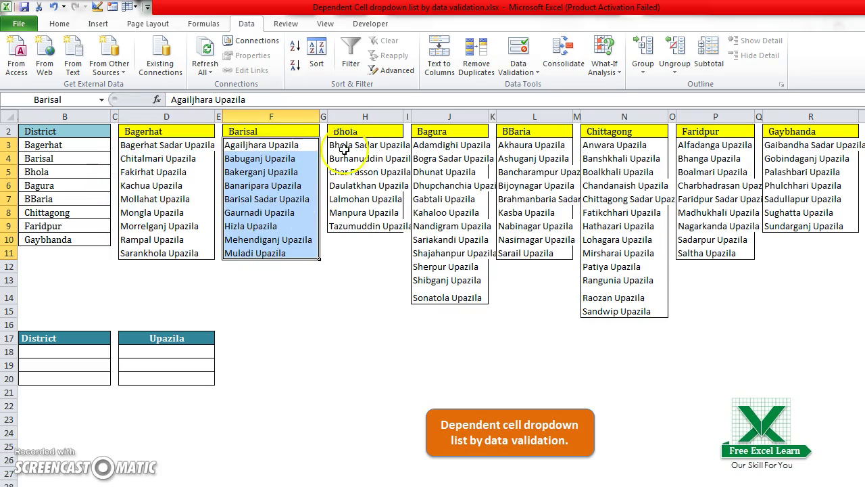
drag(351, 144, 359, 226)
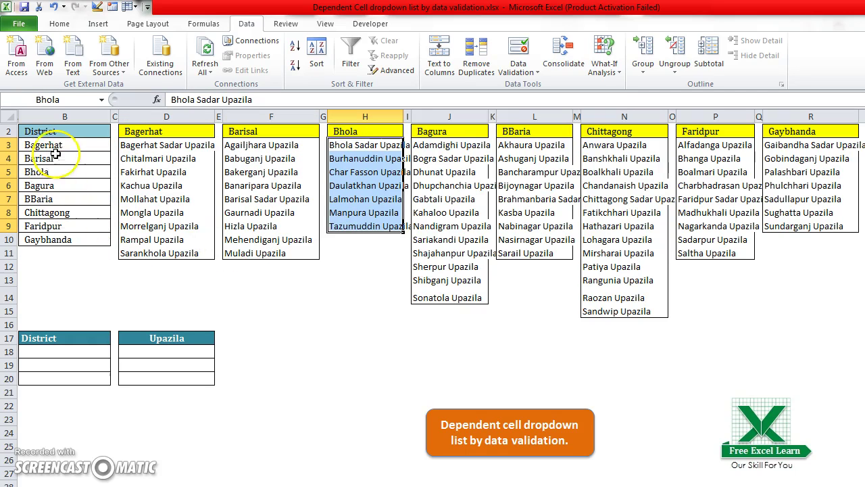
drag(58, 144, 56, 229)
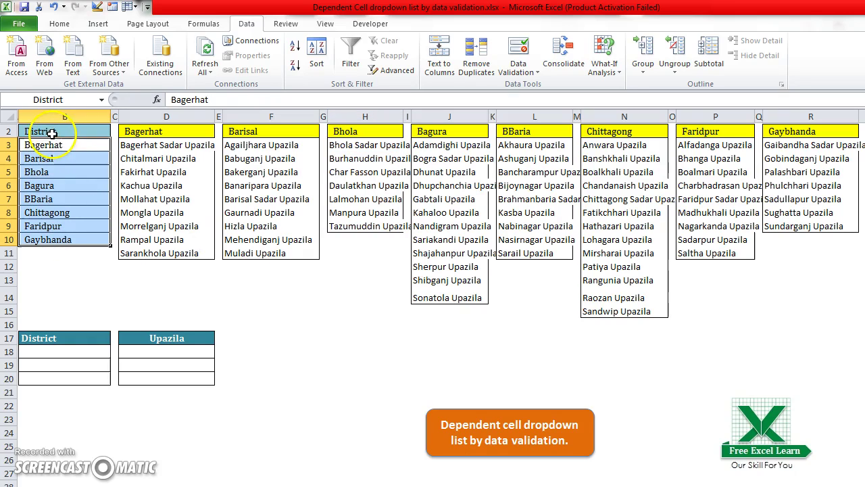
click(57, 159)
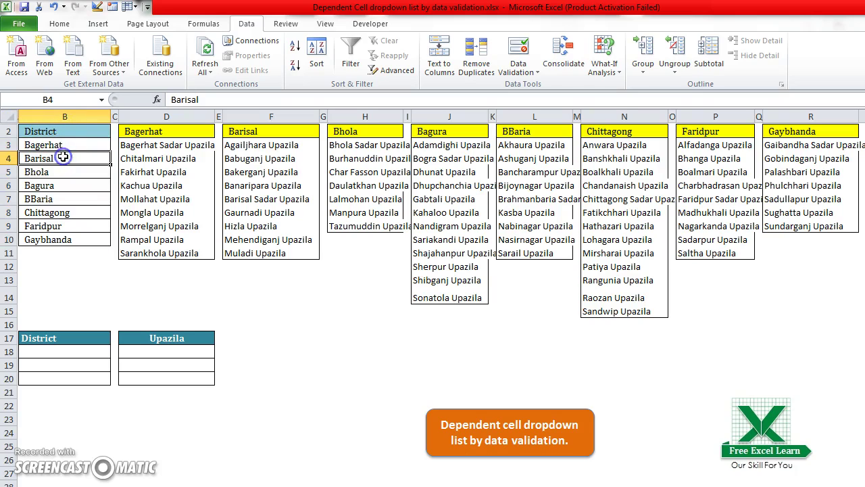
- Use the Name Box to jump to the Bagerhat, District and Faridpur named ranges
click(101, 99)
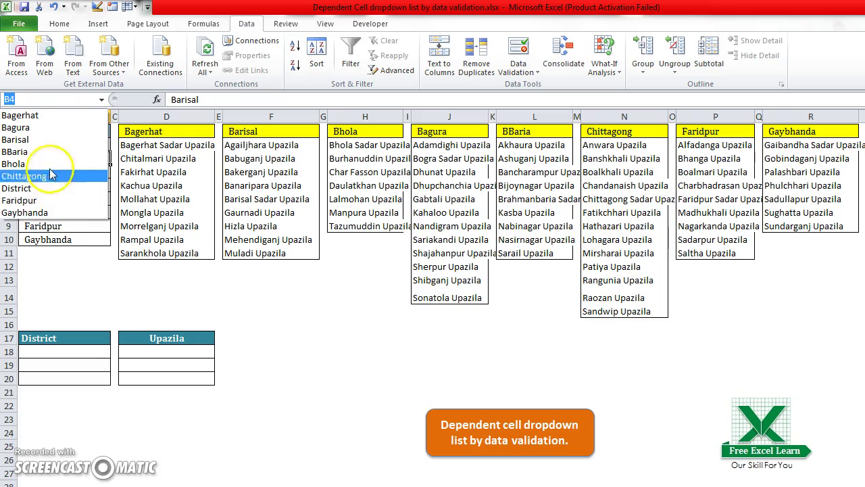
click(49, 117)
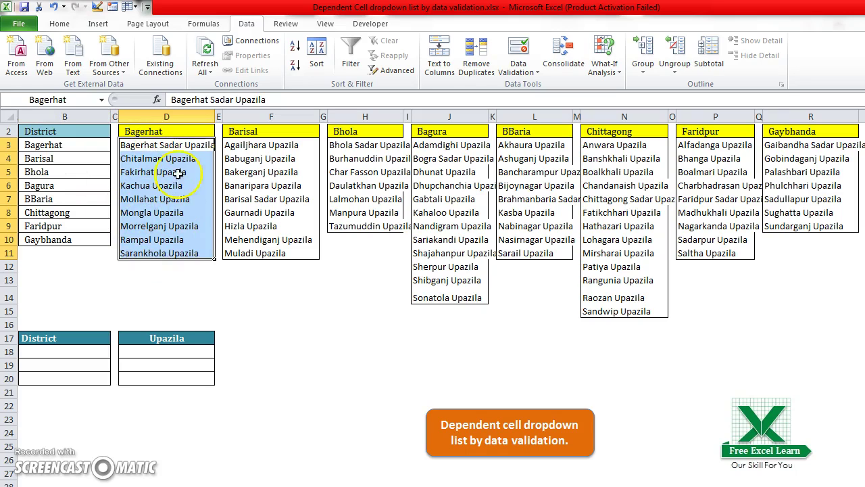
click(102, 100)
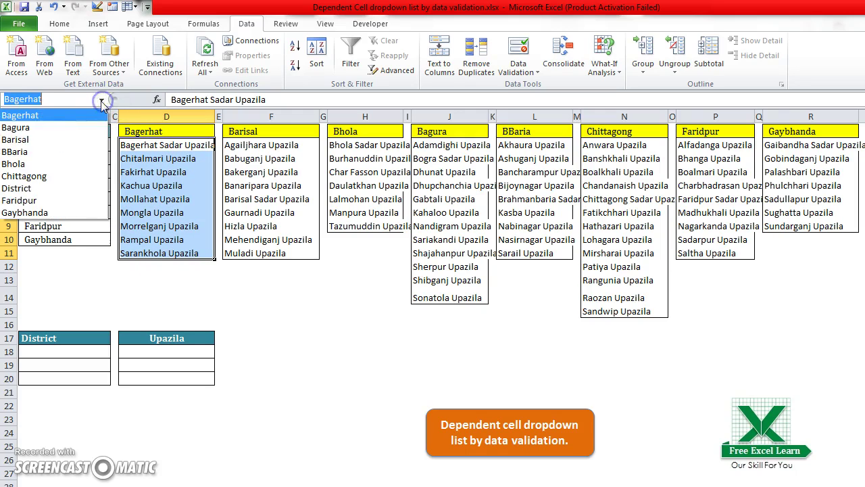
click(26, 190)
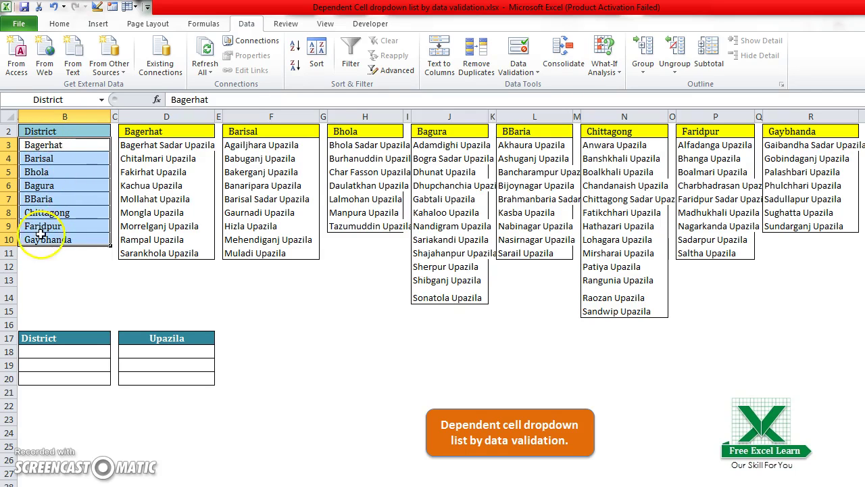
click(102, 99)
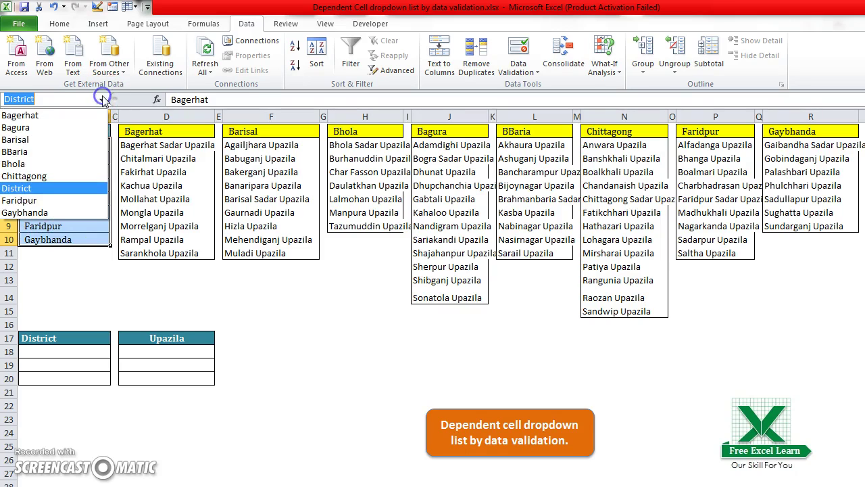
click(32, 202)
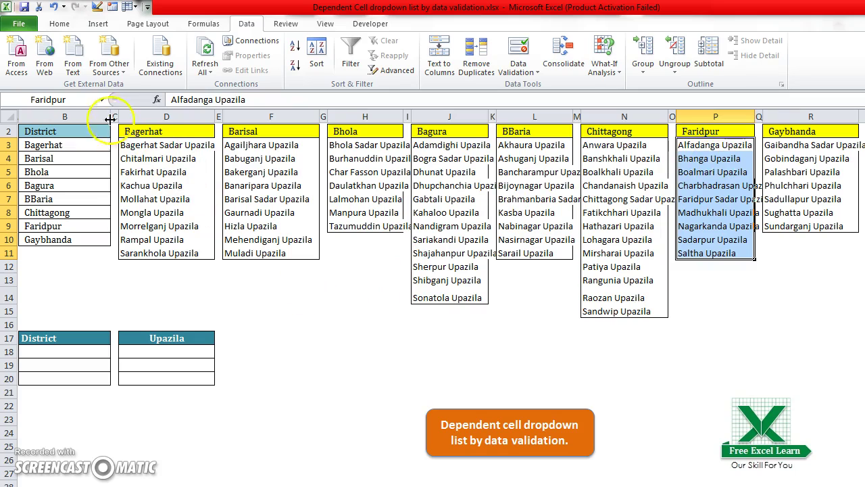
click(101, 100)
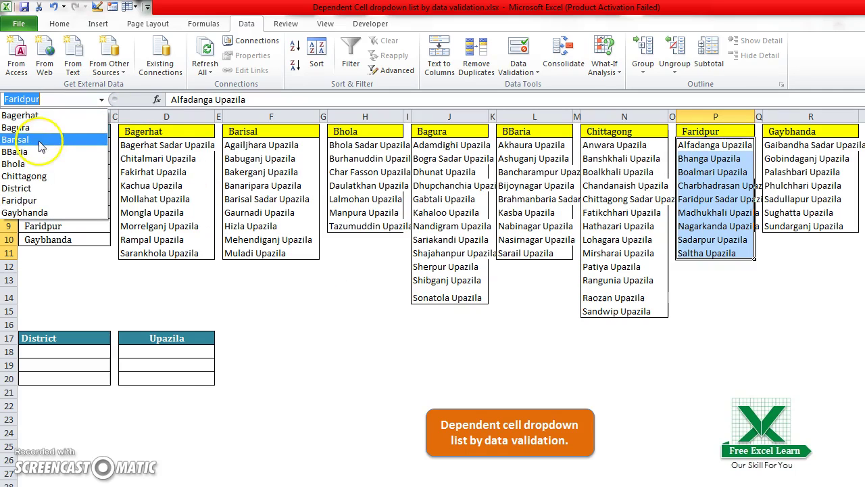
click(280, 290)
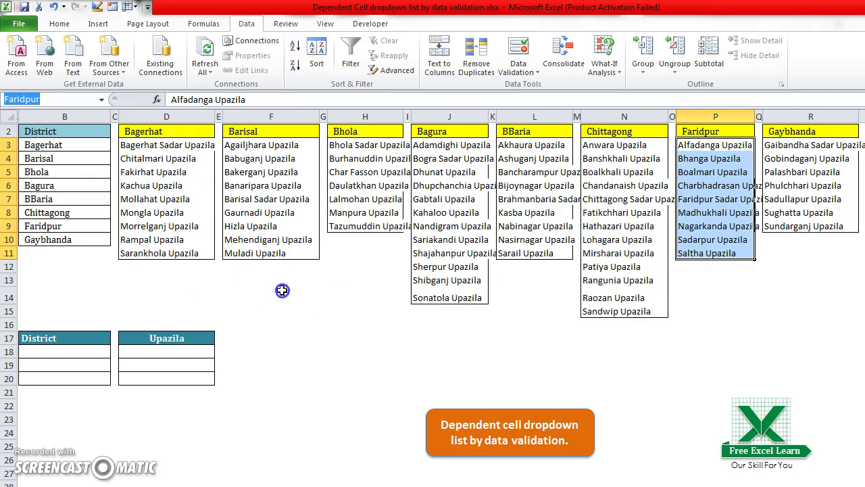
- Point out the empty District cells B18:B20 and Upazila cells D18:D20
drag(70, 352, 70, 371)
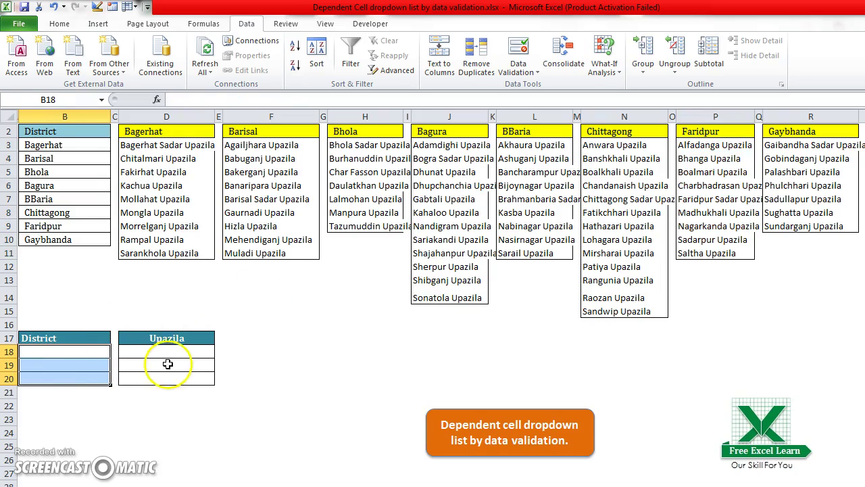
drag(168, 353, 162, 382)
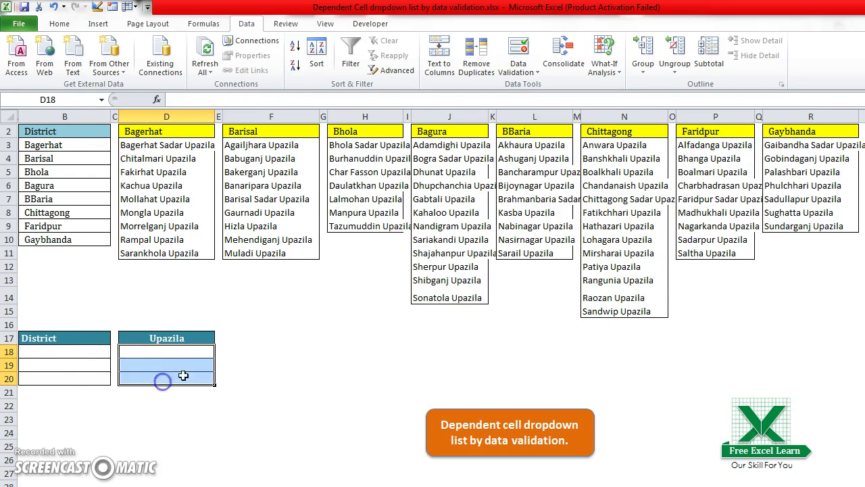
drag(67, 353, 70, 380)
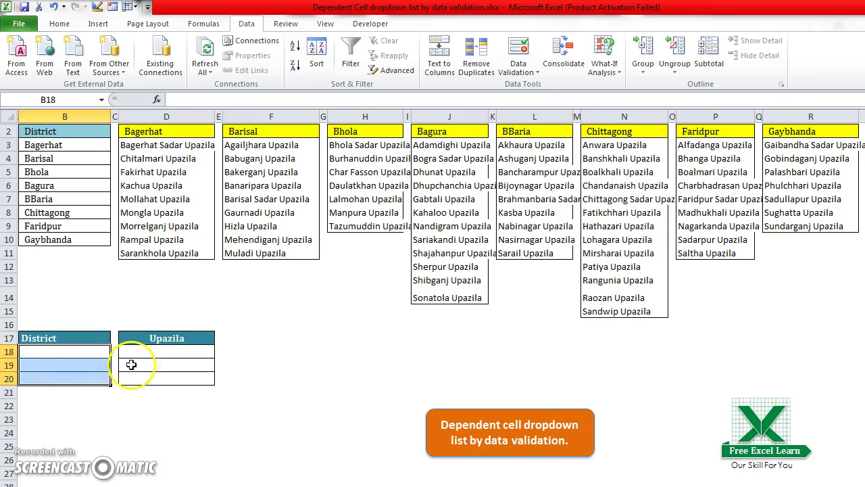
drag(154, 352, 155, 379)
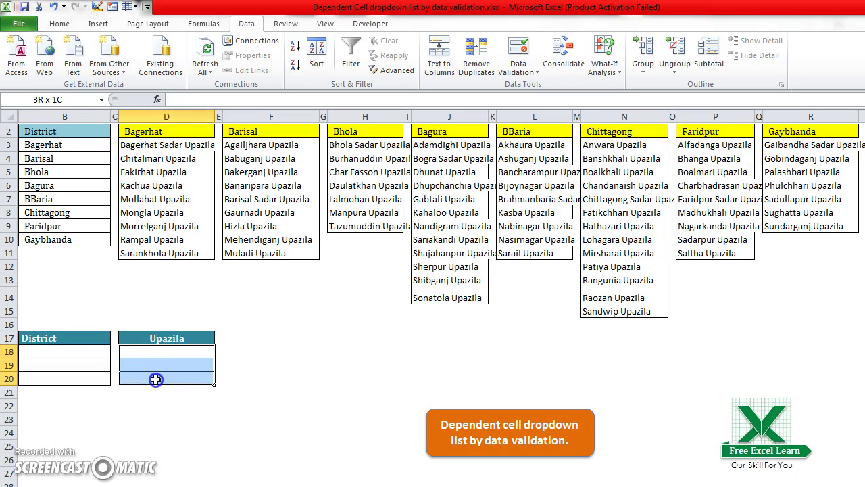
click(289, 355)
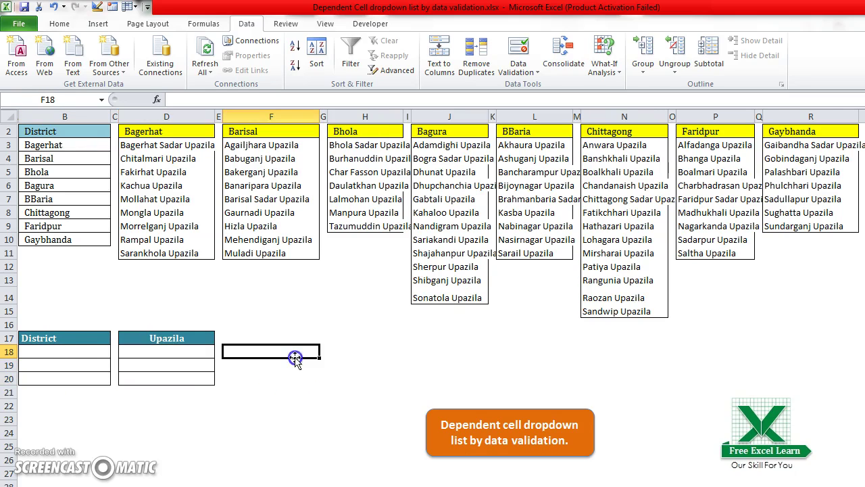
click(68, 353)
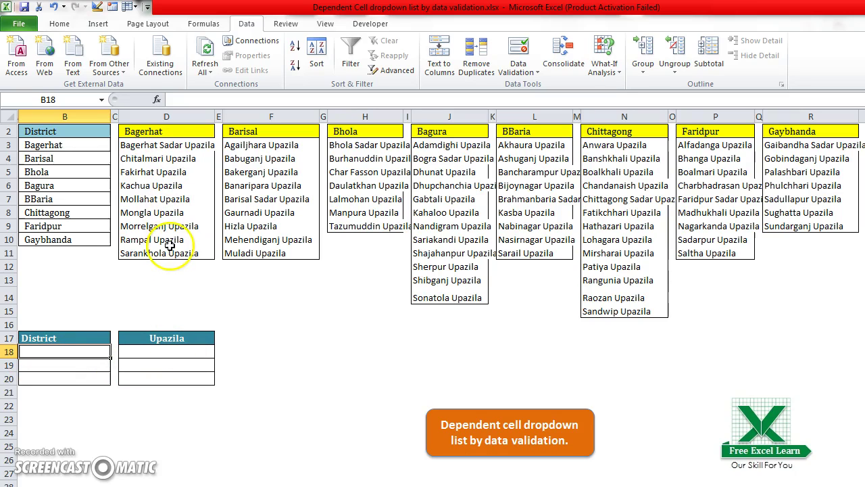
click(173, 351)
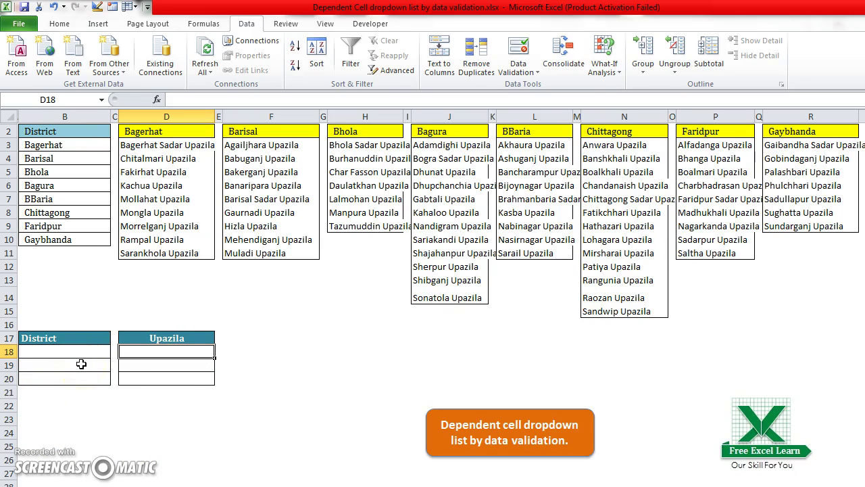
click(82, 364)
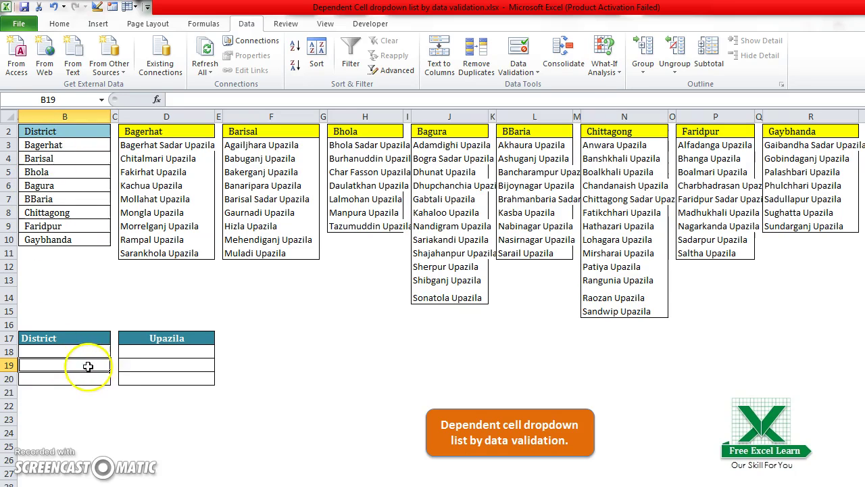
click(157, 365)
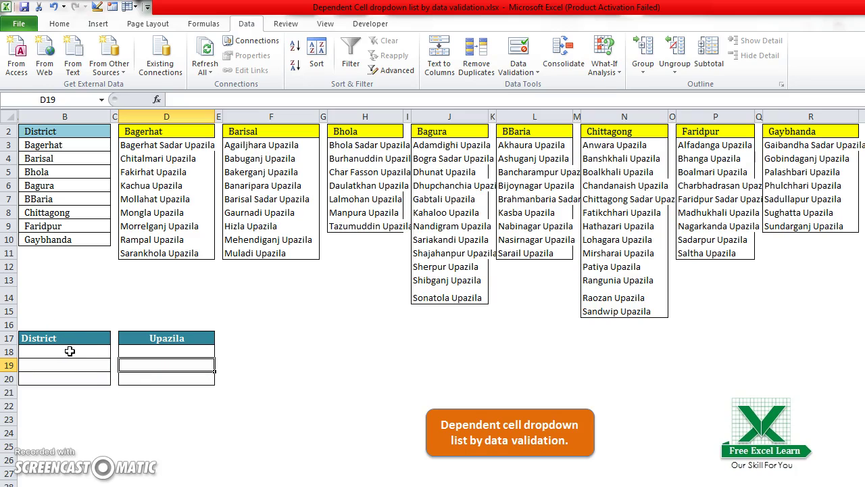
- Give B18:B20 List validation sourced from the District named range, pasted via F3
drag(70, 351, 75, 377)
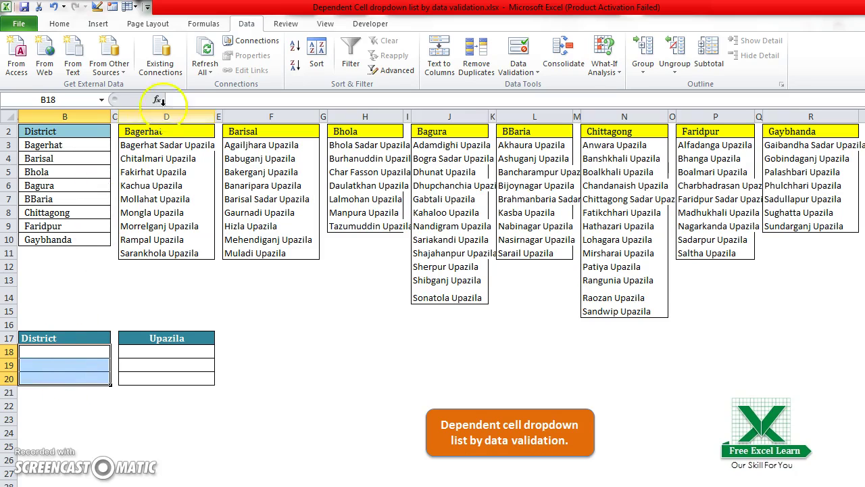
click(248, 27)
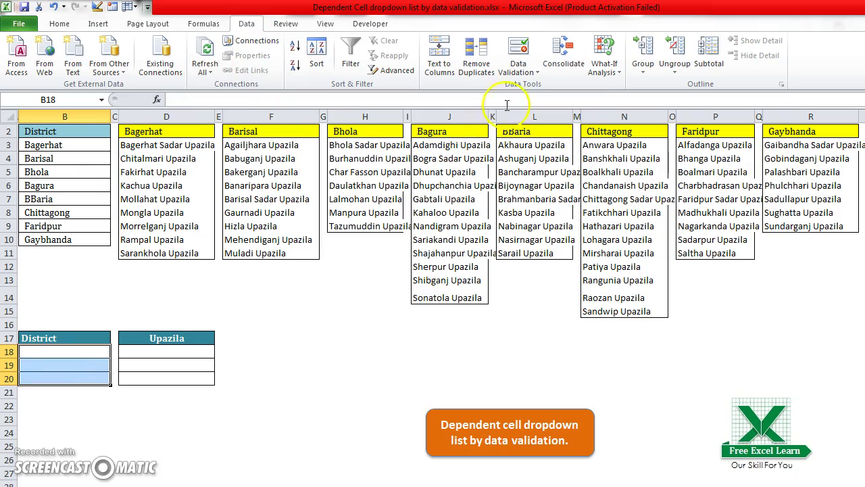
click(519, 66)
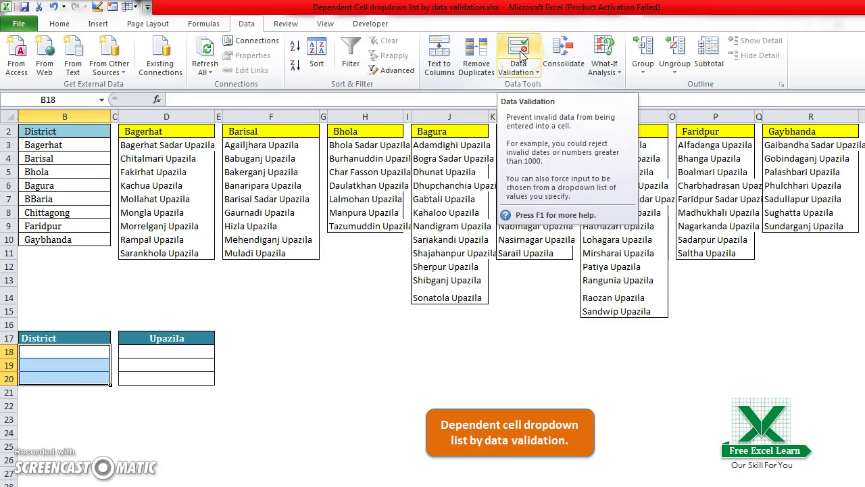
click(528, 72)
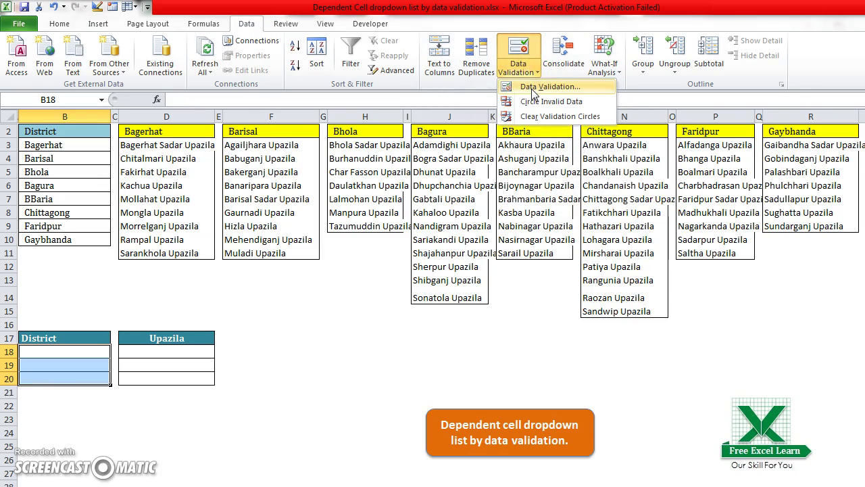
click(535, 88)
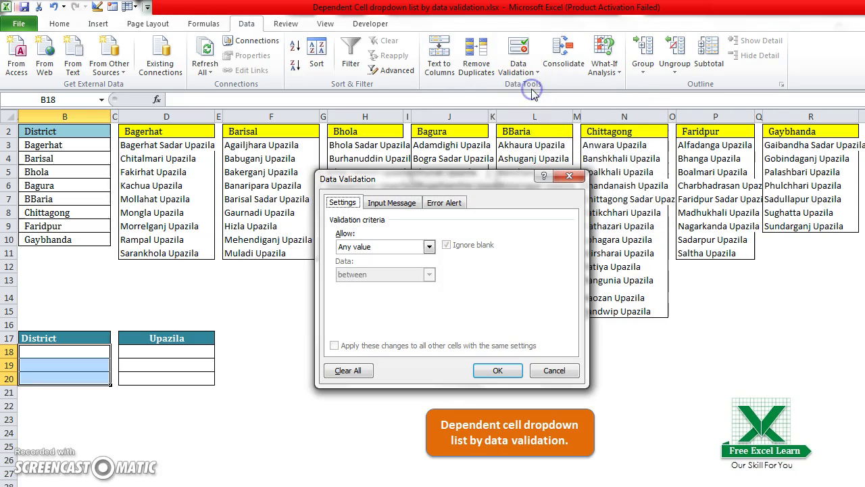
drag(472, 182, 473, 120)
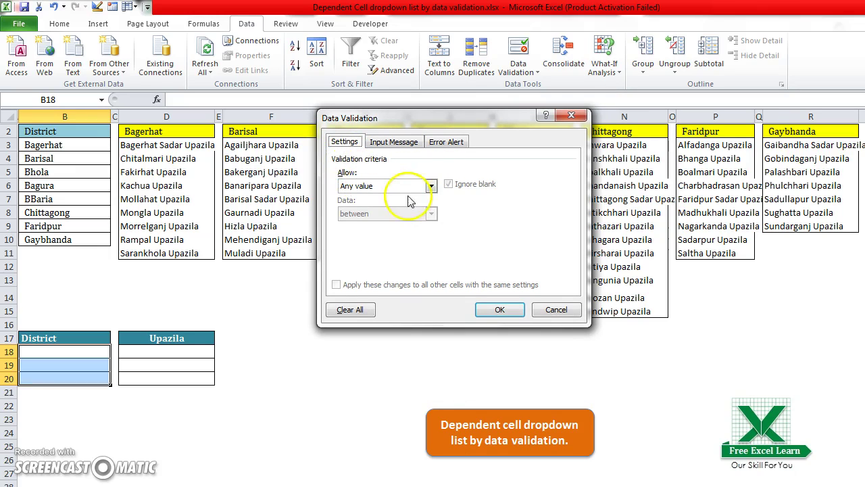
click(431, 186)
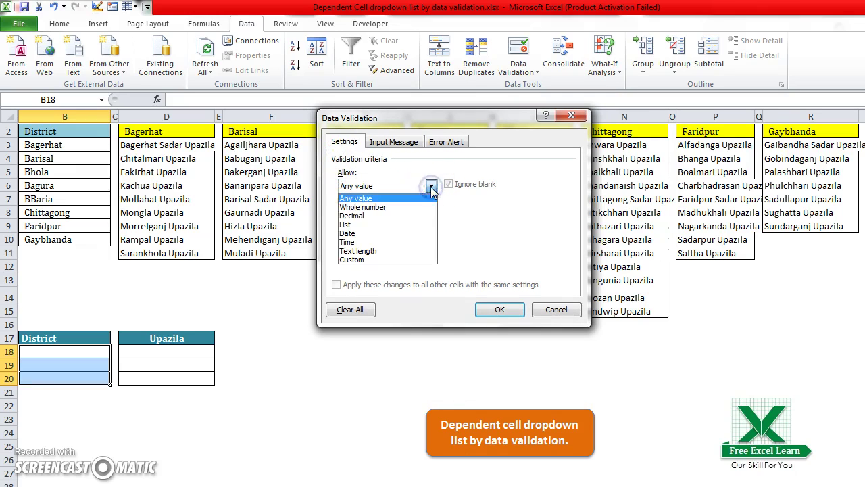
click(361, 225)
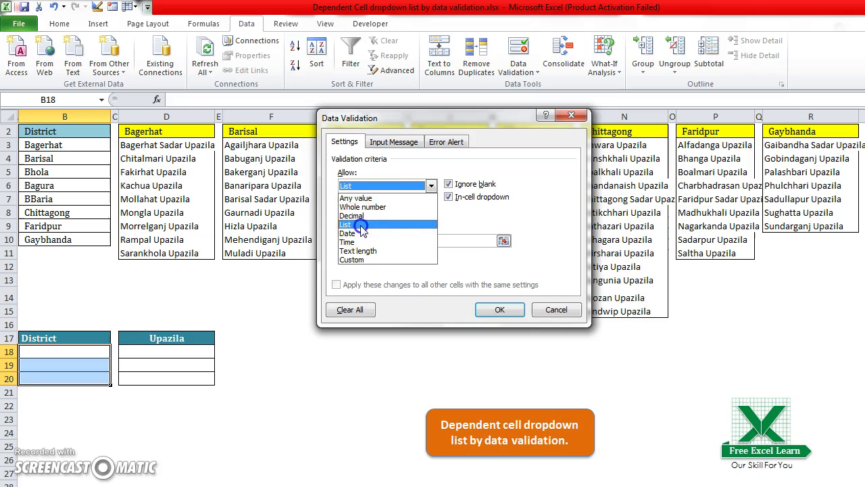
click(368, 242)
text(=)
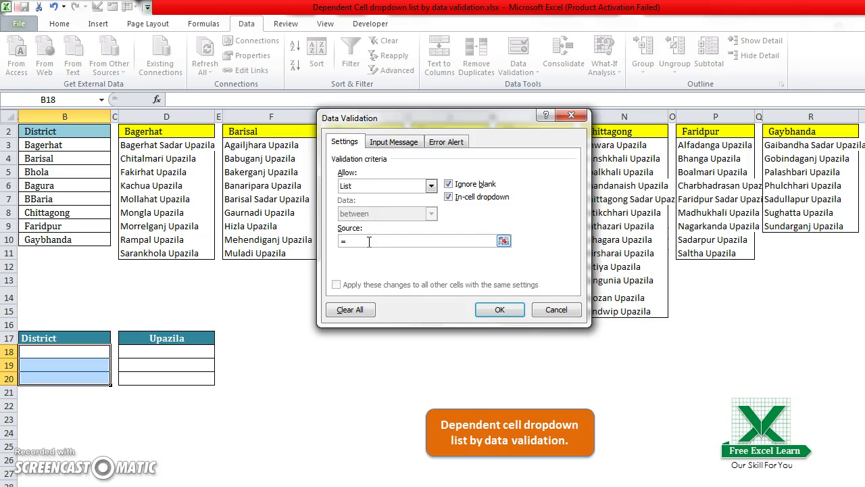
key(F3)
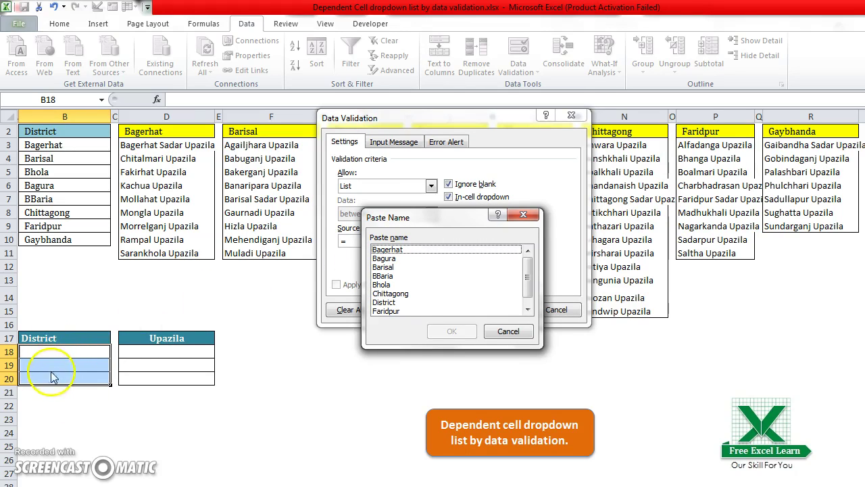
click(384, 303)
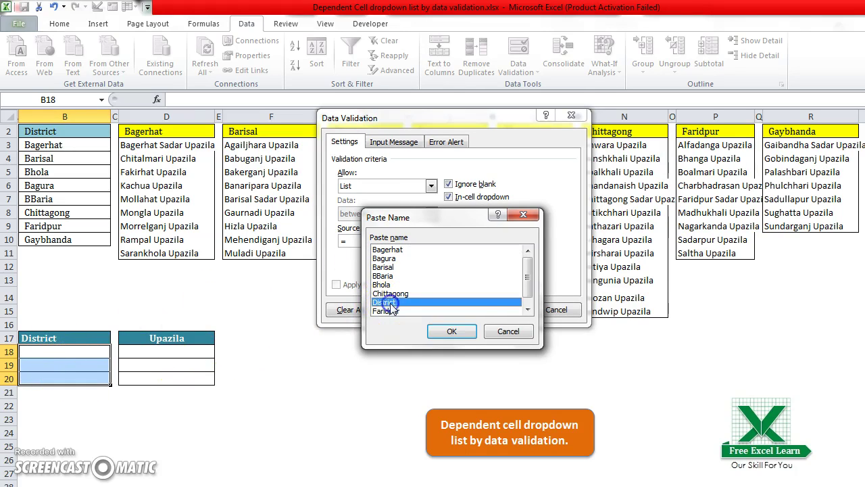
click(451, 331)
click(500, 310)
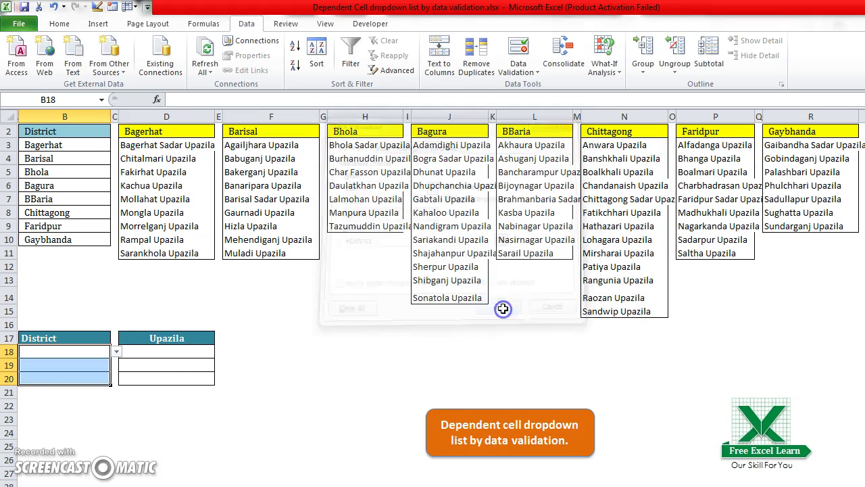
- Check that cells B18, B19 and B20 each show the district dropdown
click(82, 365)
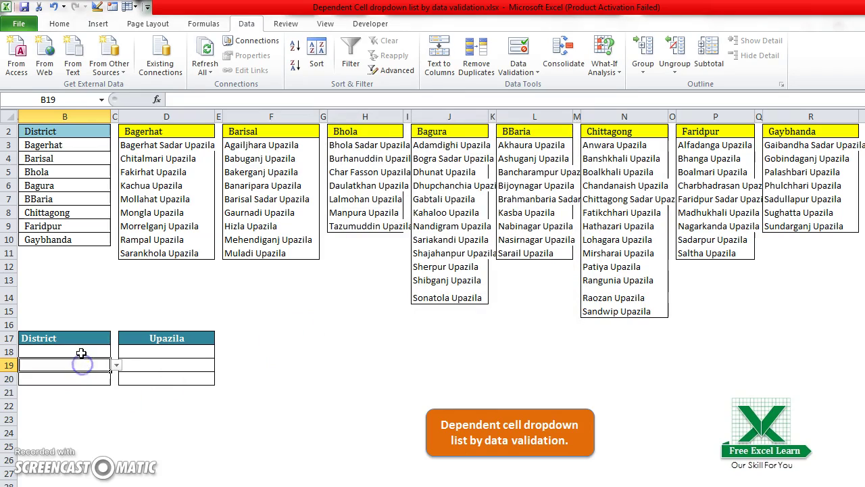
click(81, 352)
click(81, 366)
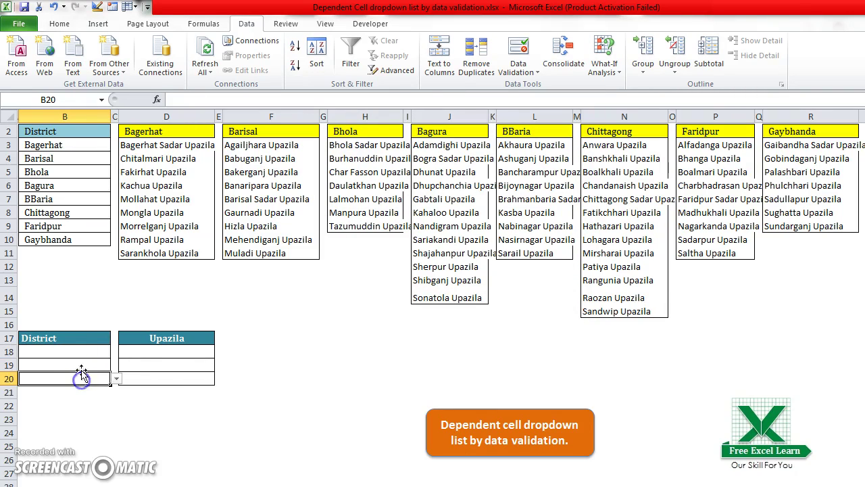
click(81, 352)
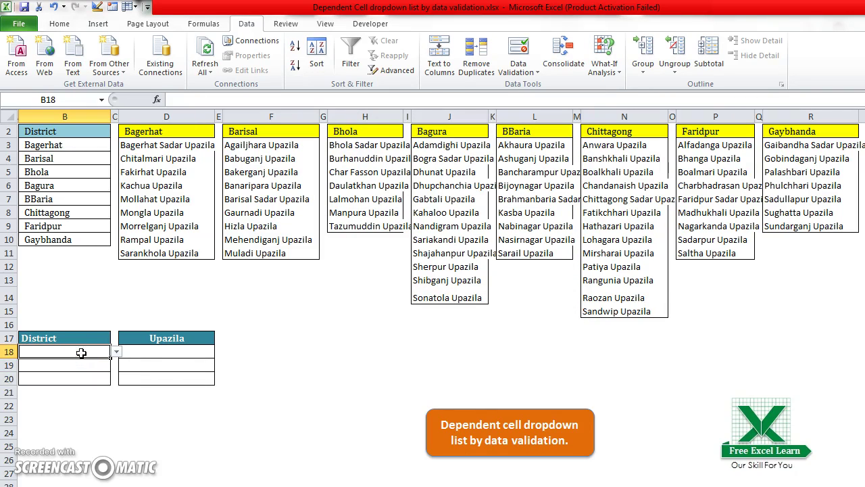
- Pick Barisal in B18, Bagura in B19 and Bhola in B20 from the dropdowns
click(117, 352)
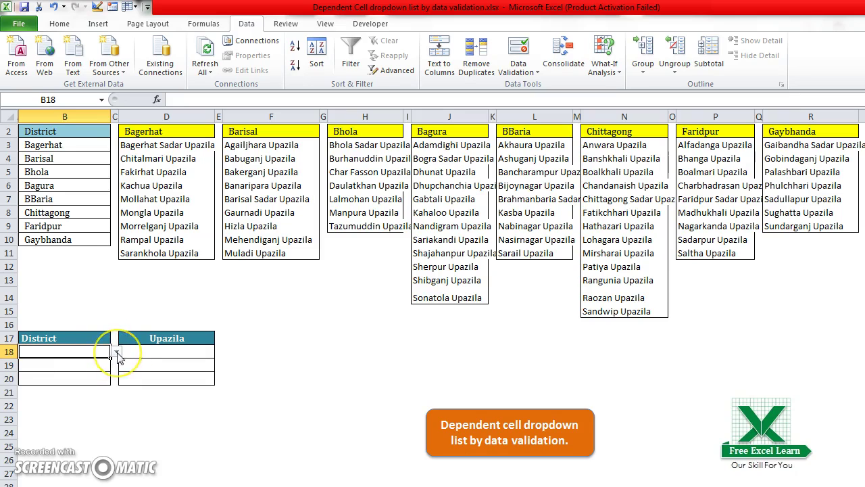
click(117, 353)
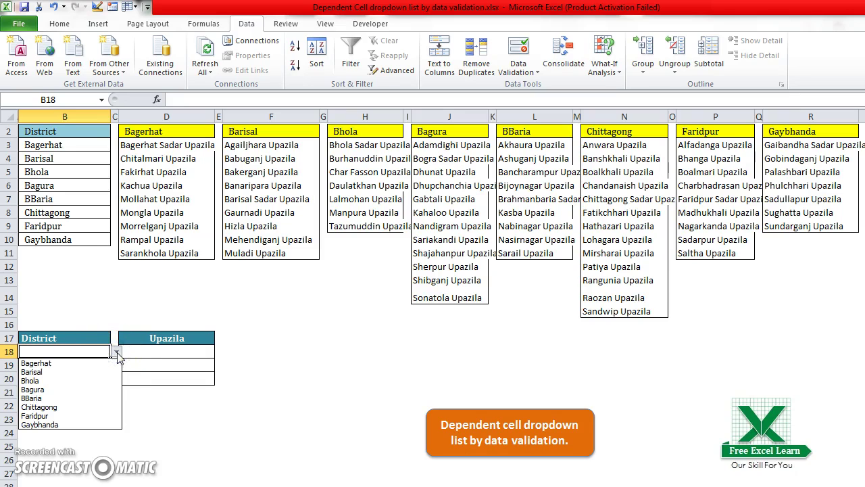
click(58, 372)
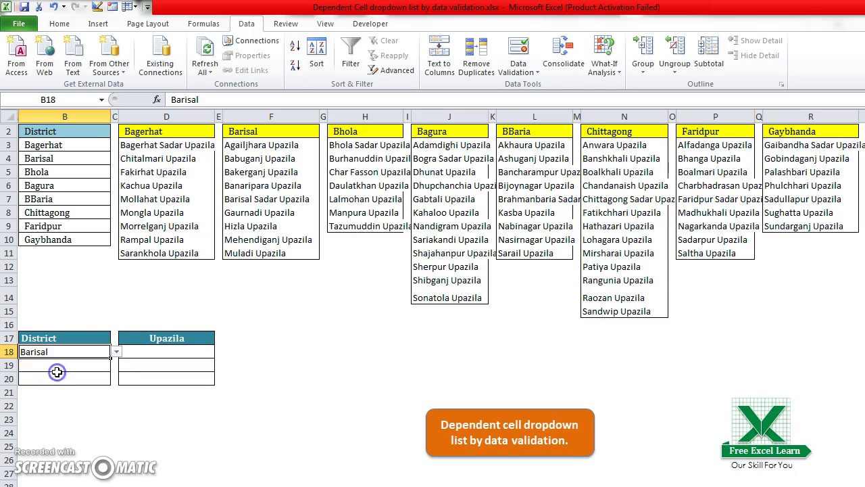
click(71, 366)
click(115, 366)
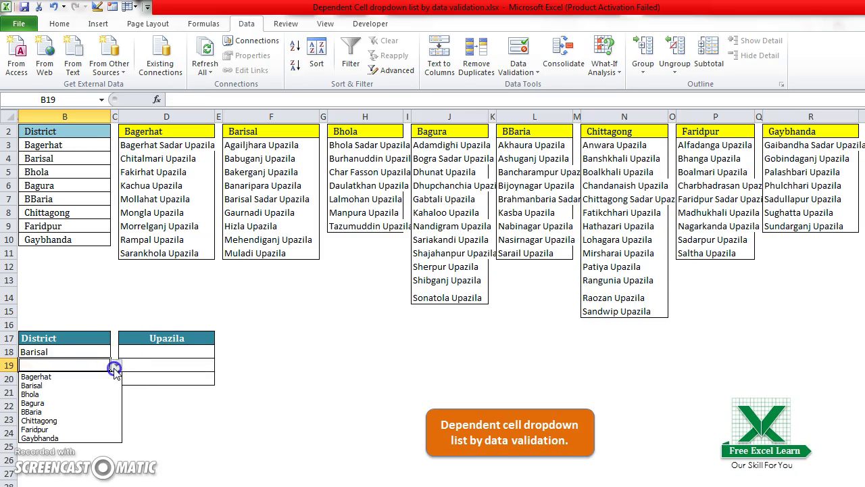
click(55, 402)
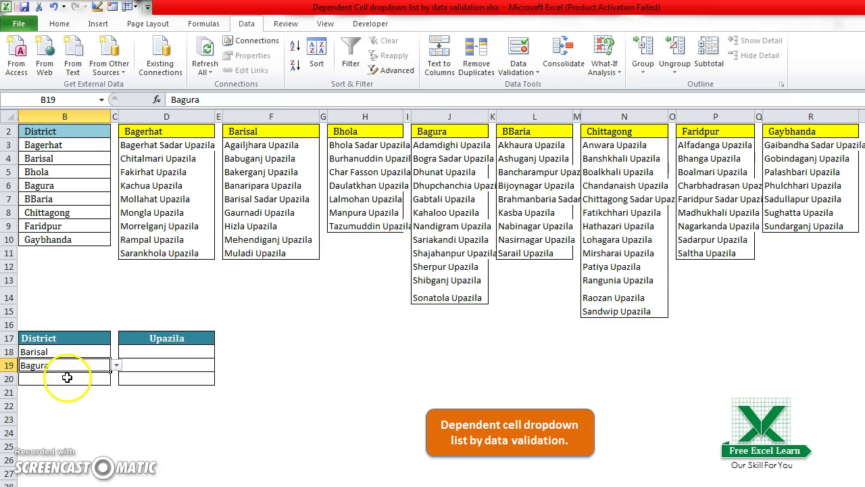
click(67, 377)
click(116, 378)
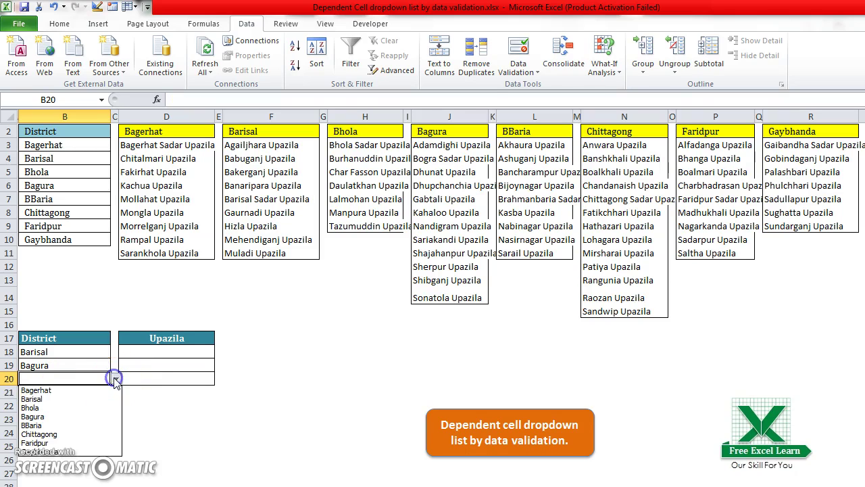
click(46, 408)
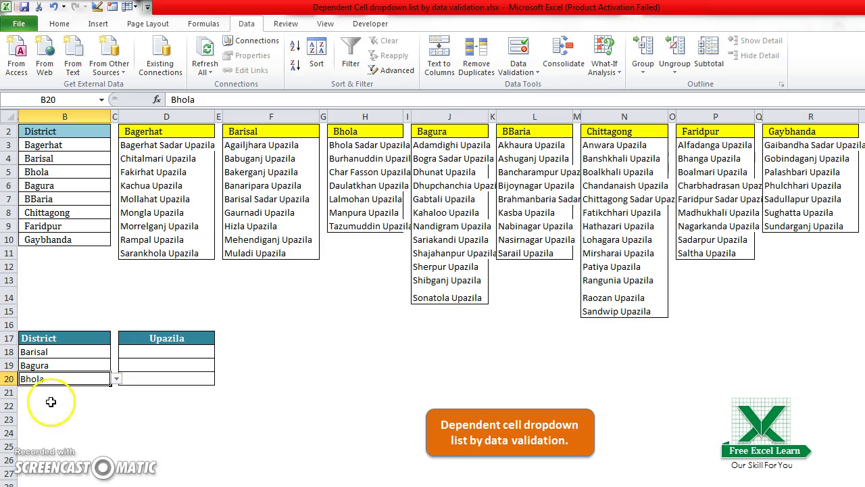
- Open Data Validation settings for D18:D20 and expand the Allow options
click(160, 351)
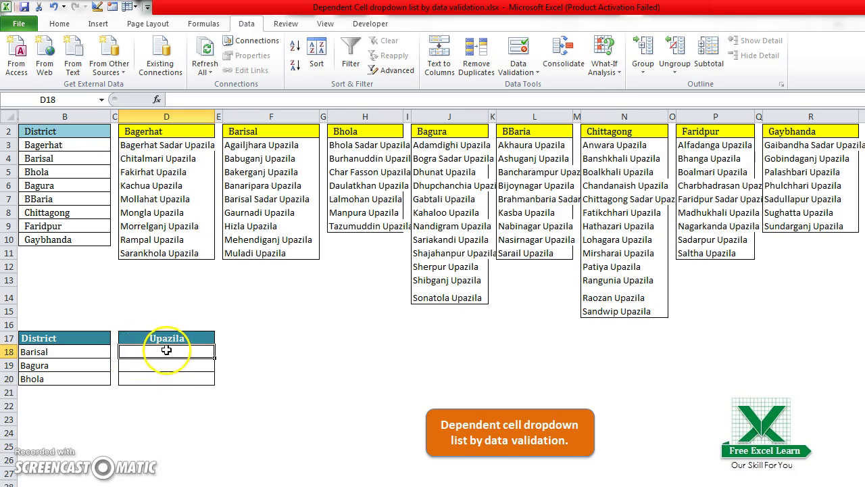
drag(167, 350, 166, 379)
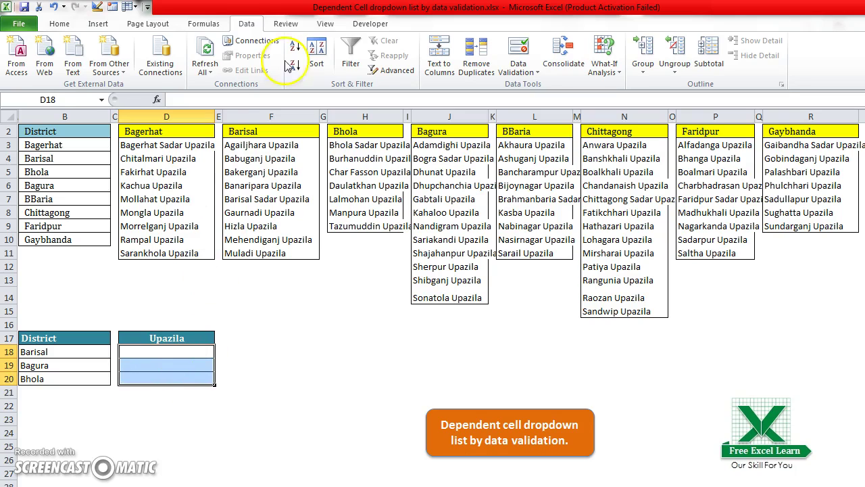
click(241, 24)
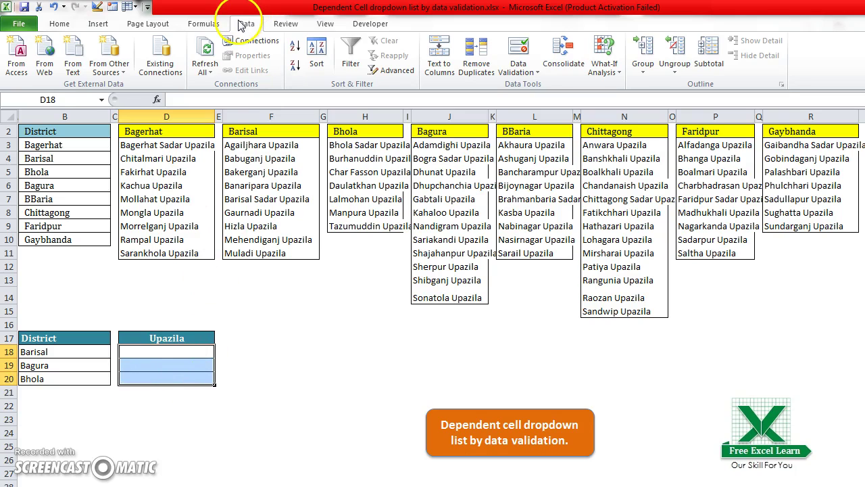
click(526, 71)
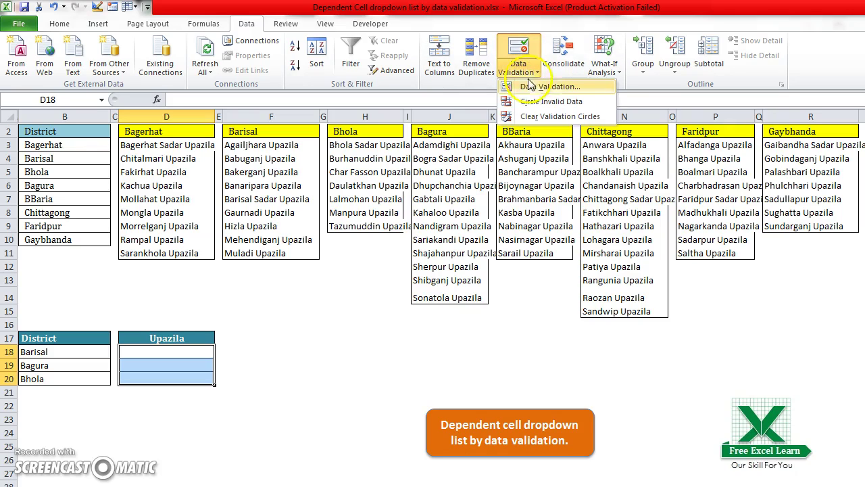
click(536, 88)
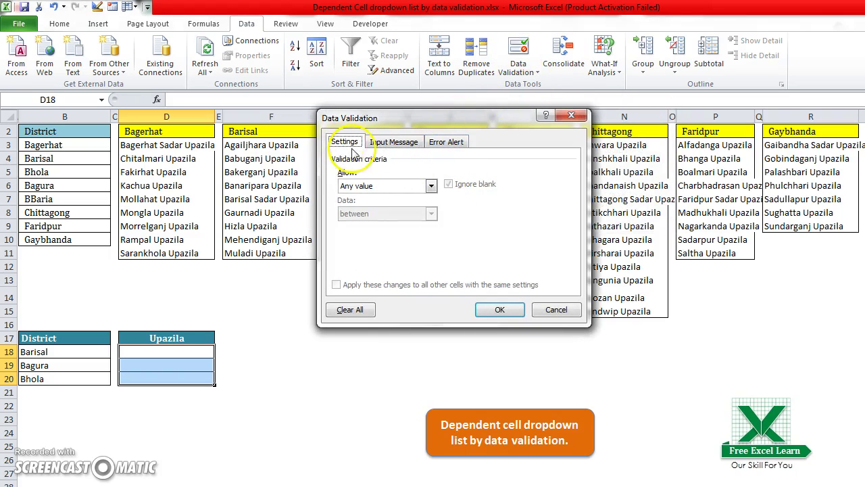
click(431, 186)
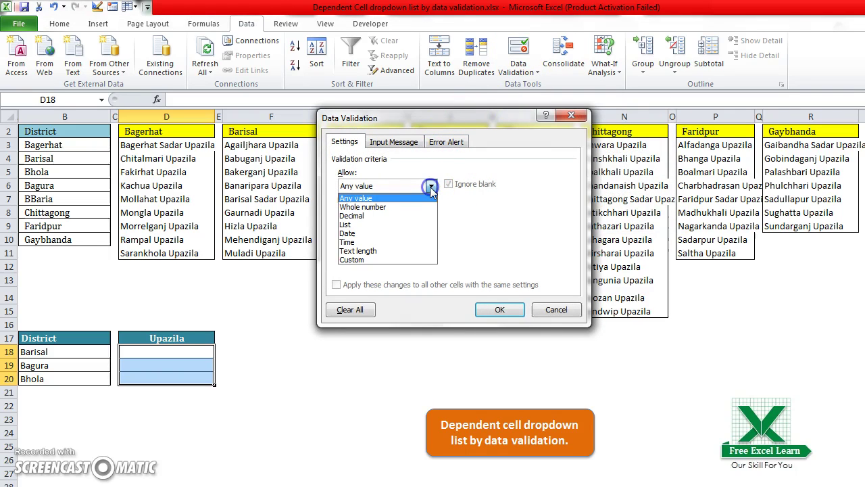
- Set Allow to List with the source formula =INDIRECT($B$18)
click(365, 224)
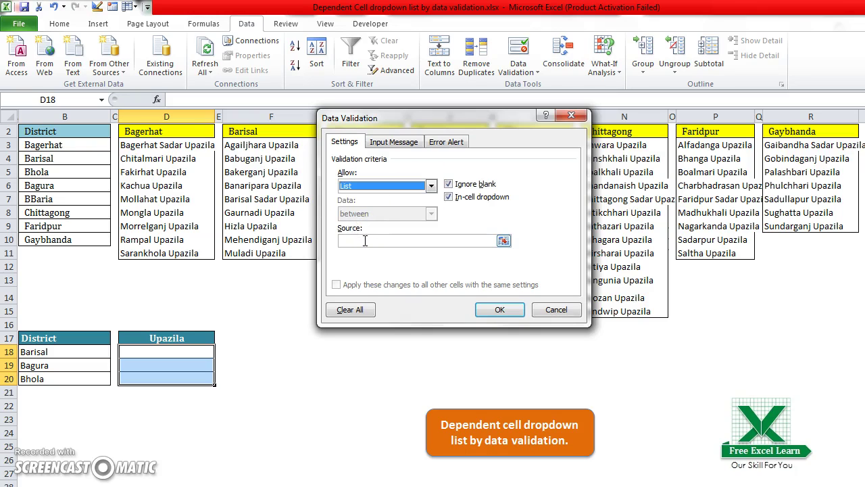
click(365, 241)
text(=indirect())
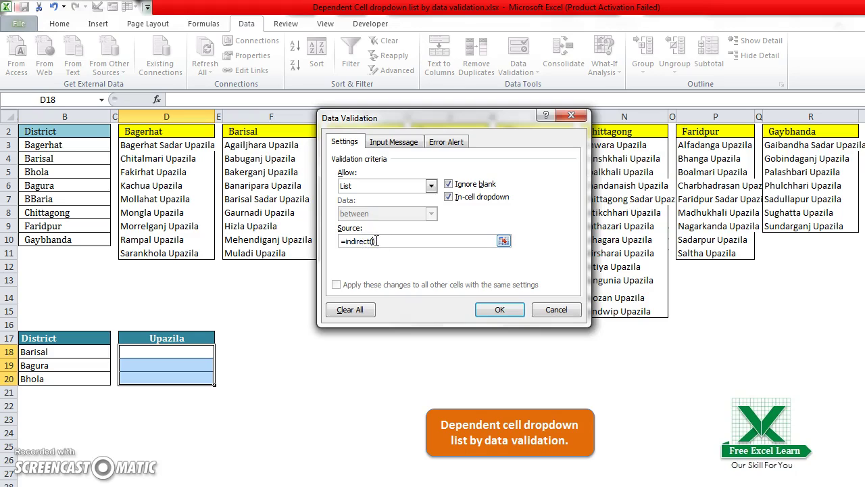
click(374, 241)
click(88, 356)
- Change the source to the relative =INDIRECT(B18) and apply the validation to D18:D20
click(376, 242)
click(372, 242)
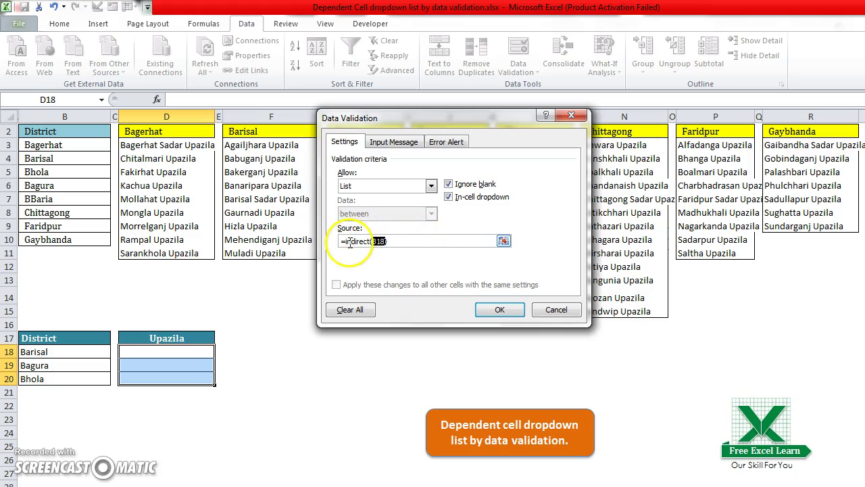
click(499, 313)
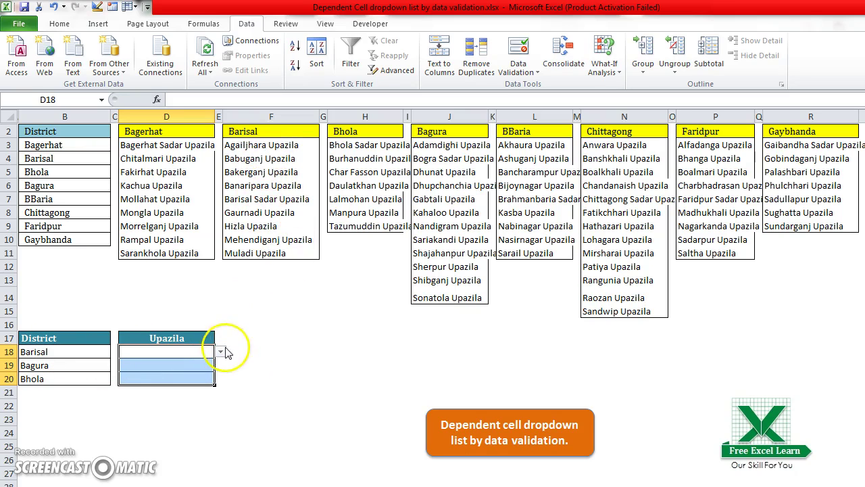
- Pick Agailjhara, Dhunat and Bhola Sadar Upazila in D18, D19 and D20 from the dependent dropdowns
click(221, 352)
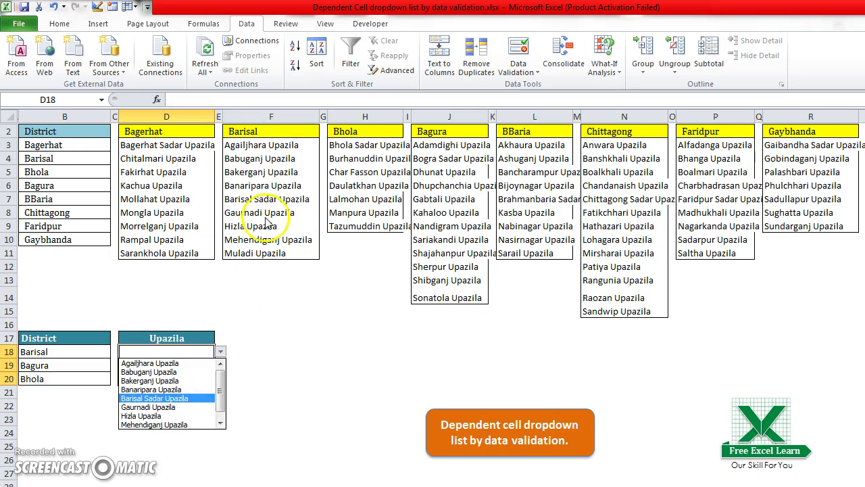
click(166, 364)
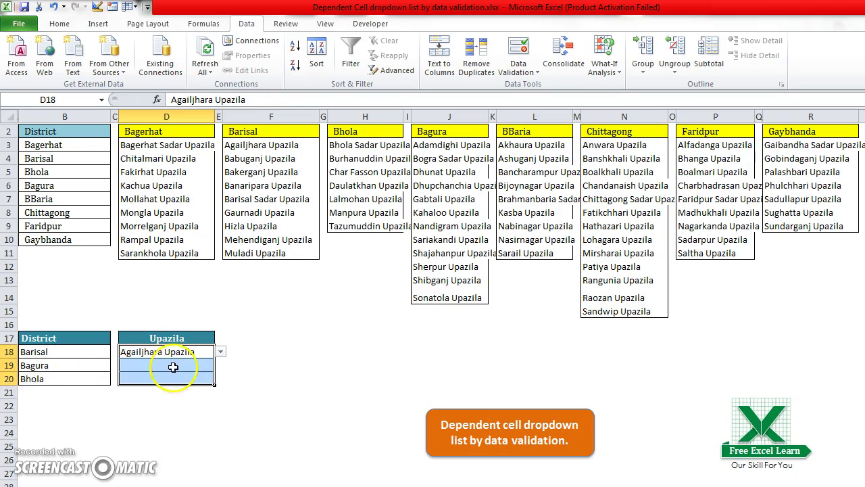
click(180, 366)
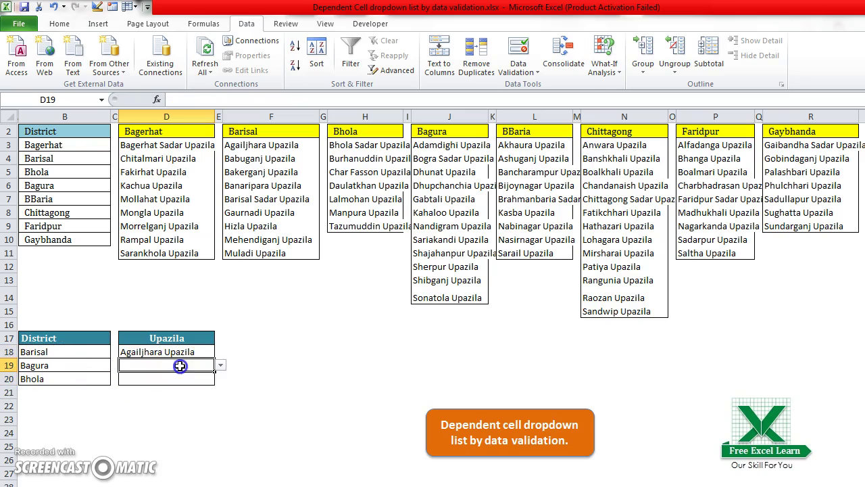
click(220, 365)
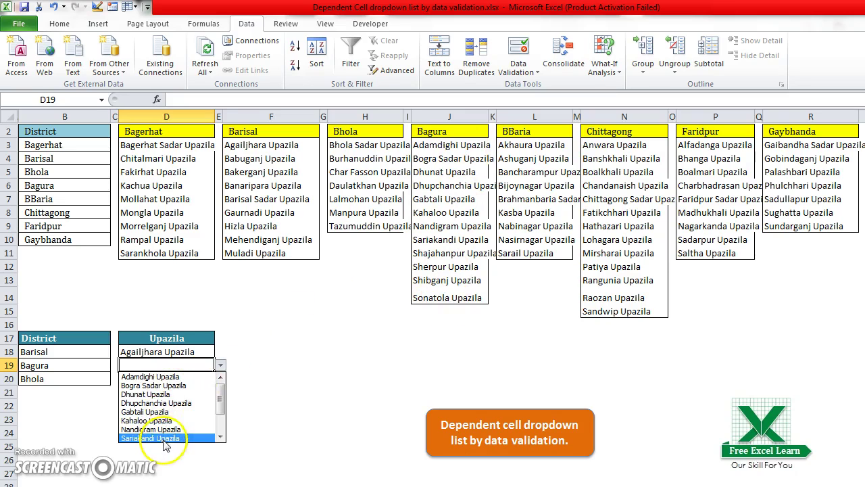
click(167, 394)
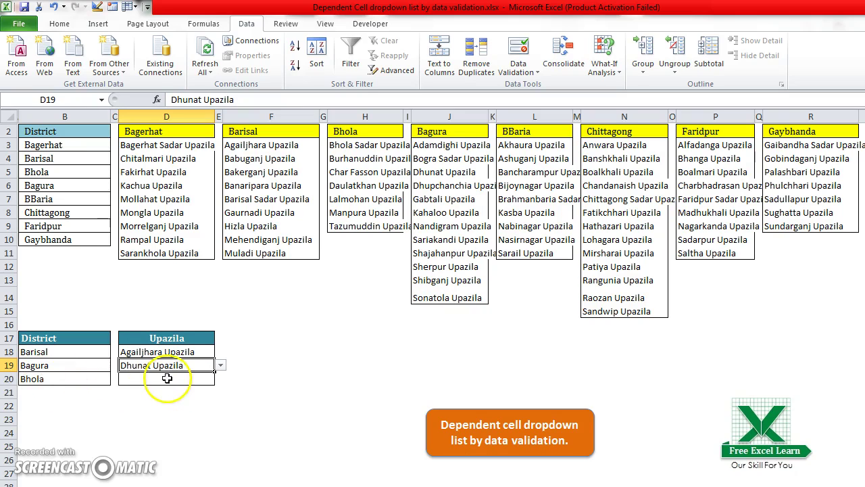
click(177, 376)
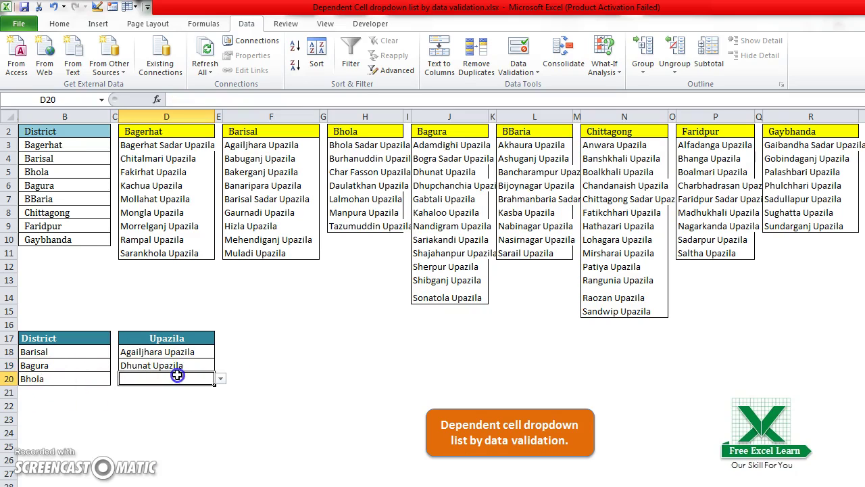
click(221, 378)
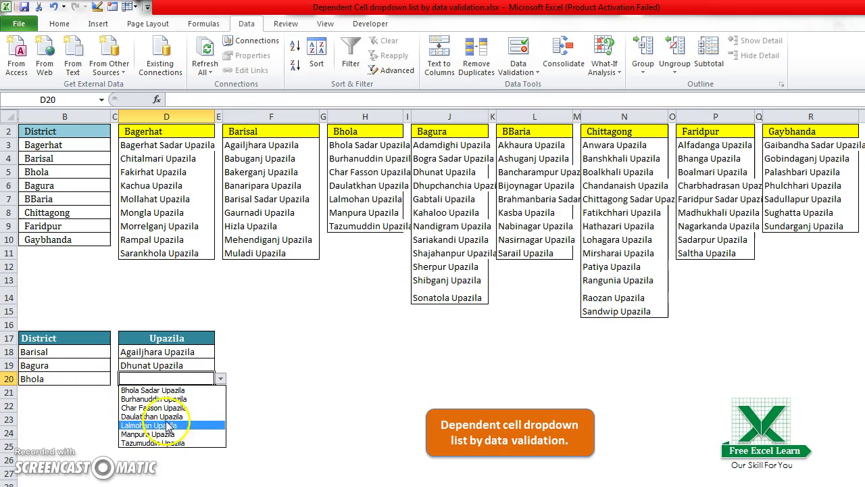
click(163, 390)
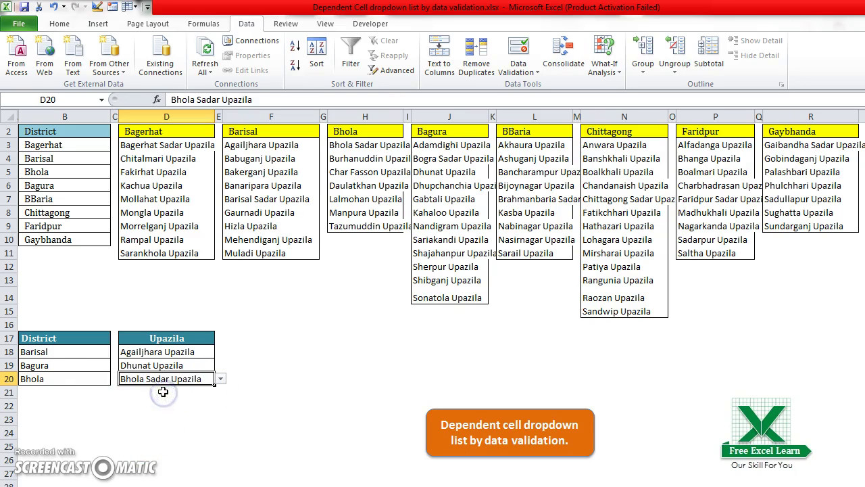
click(313, 324)
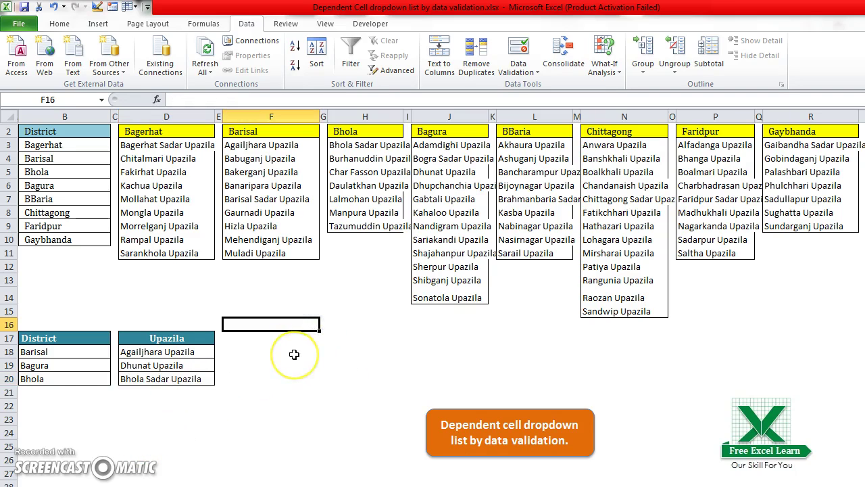